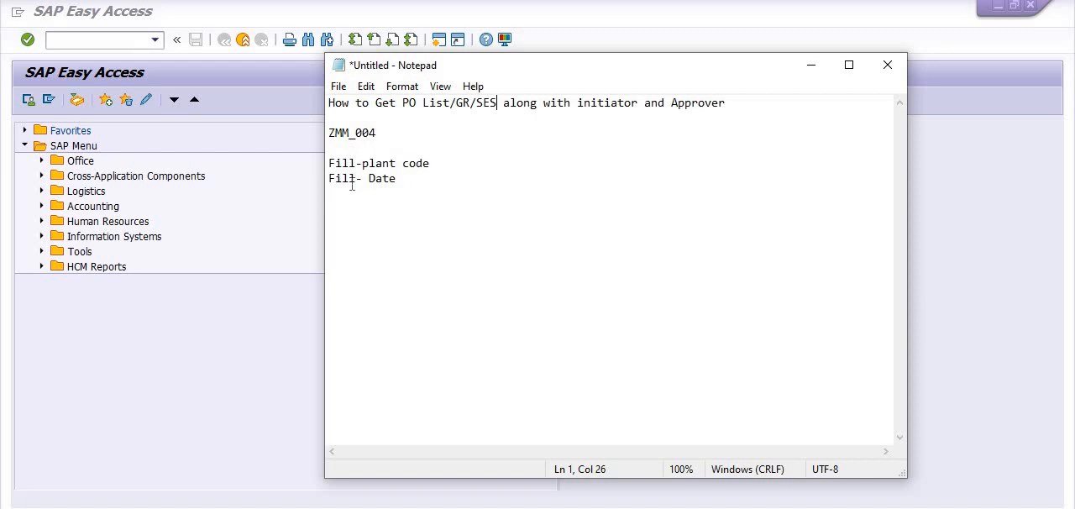
Open the report for purchase orders, goods receipts and service entry sheets with transaction ZMM_004
{"action": "left_click", "coordinate": [101, 43]}
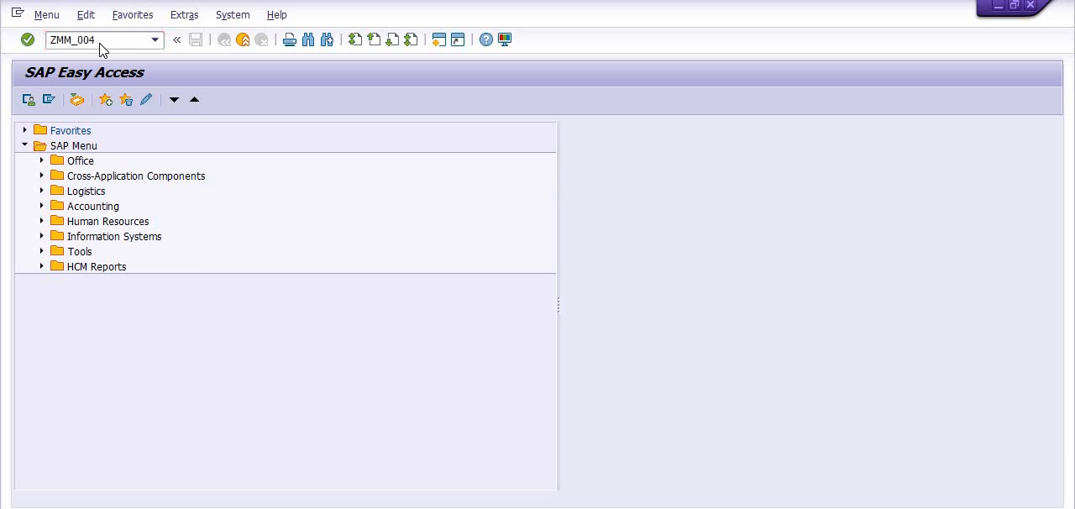
{"action": "key", "text": "Return"}
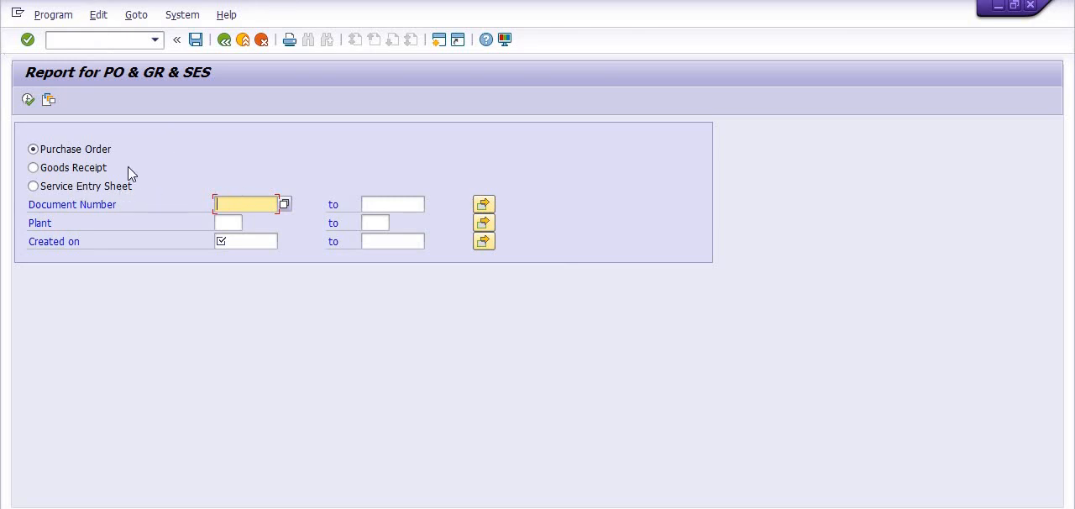
Look at the multiple selection for Document Number, then try the Goods Receipt and Service Entry Sheet report types
{"action": "left_click", "coordinate": [486, 206]}
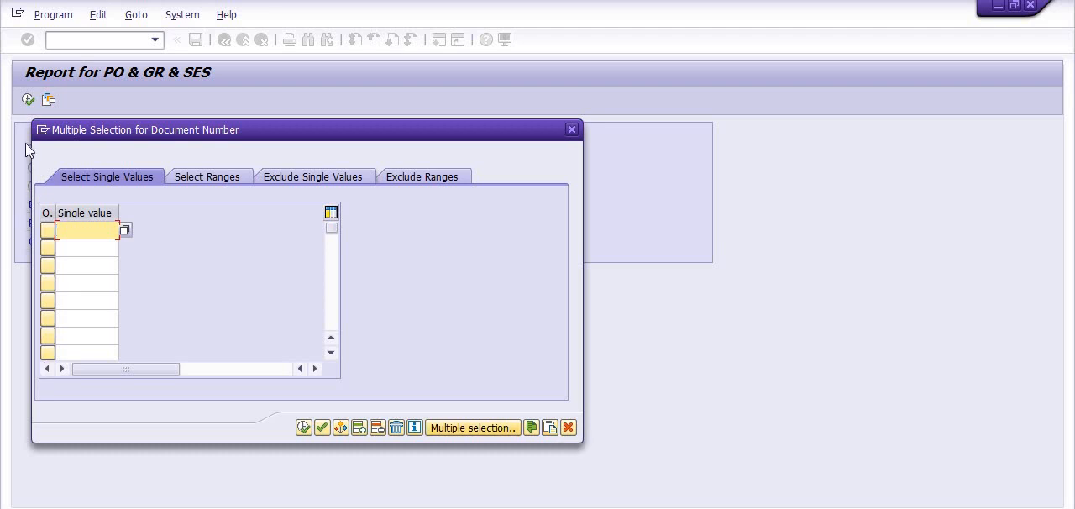
{"action": "left_click", "coordinate": [572, 131]}
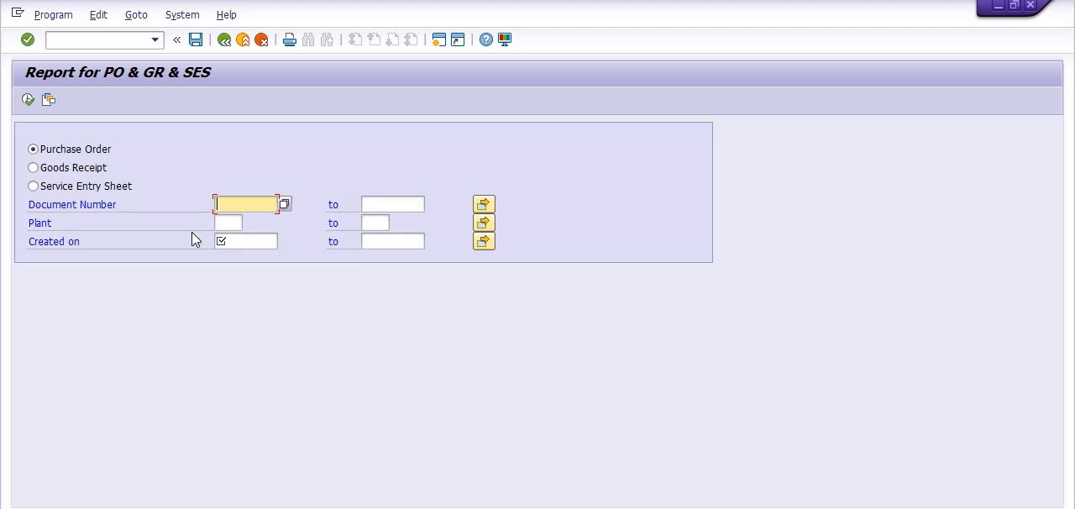
{"action": "left_click", "coordinate": [33, 168]}
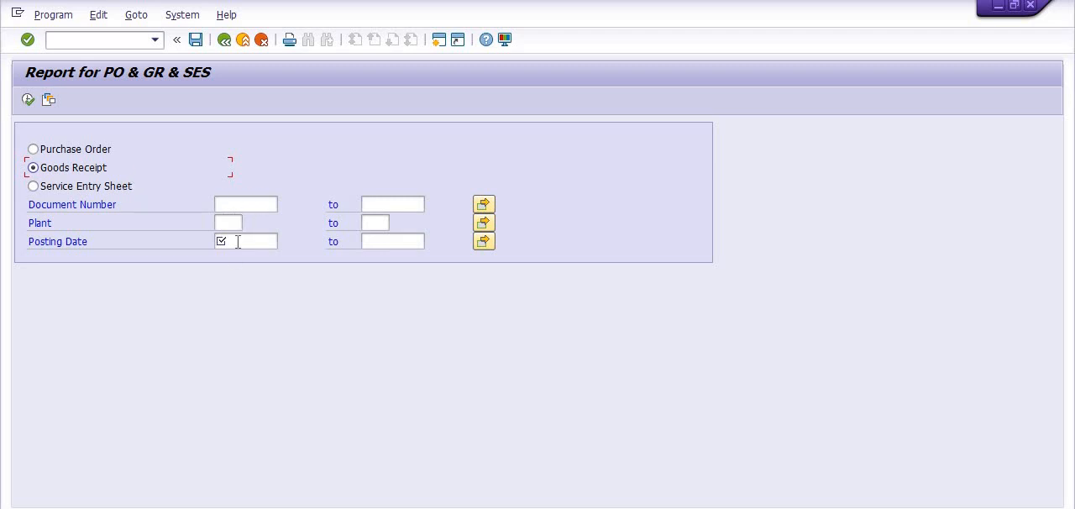
{"action": "left_click", "coordinate": [32, 186]}
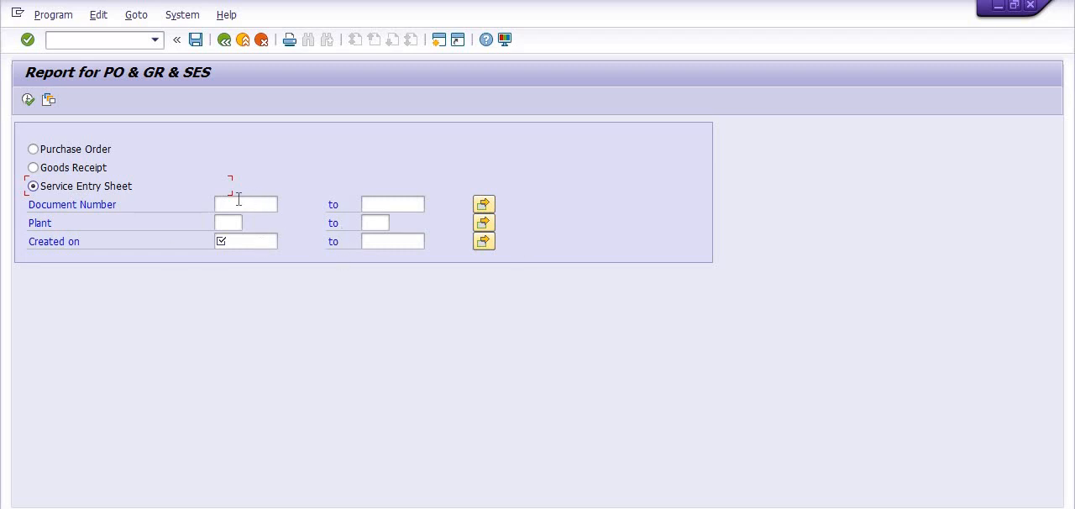
Choose Purchase Order as the report type and set the plant to 3002
{"action": "left_click", "coordinate": [34, 149]}
{"action": "left_click", "coordinate": [219, 223]}
{"action": "type", "text": "300"}
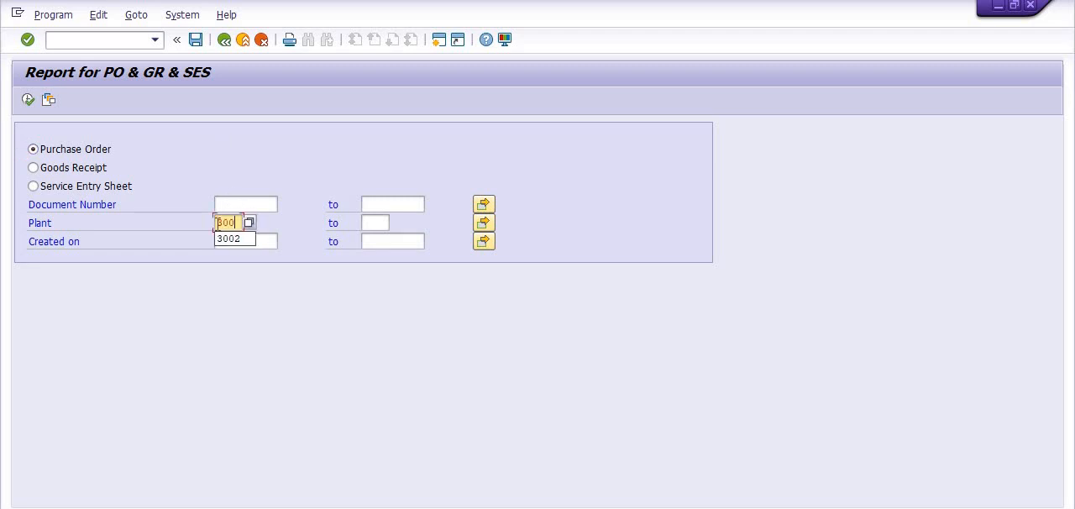
{"action": "type", "text": "2"}
Set the creation date range from 01022020 to 31032020 and execute the report
{"action": "left_click", "coordinate": [236, 239]}
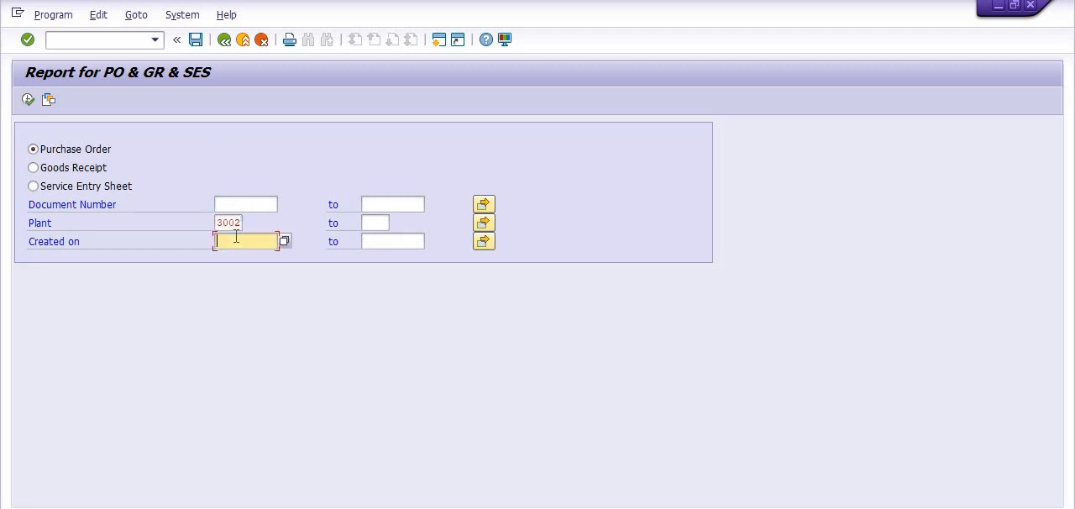
{"action": "type", "text": "01"}
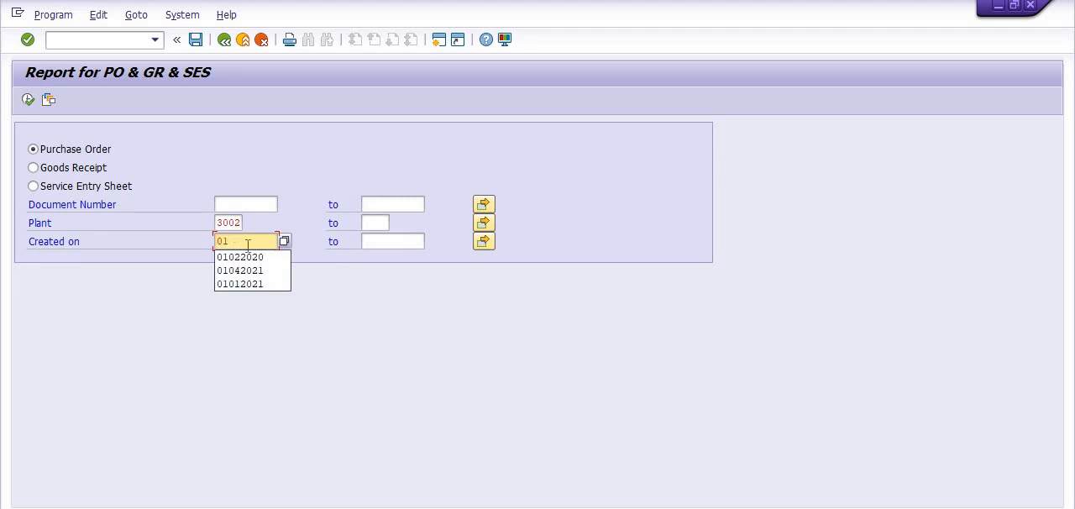
{"action": "left_click", "coordinate": [252, 258]}
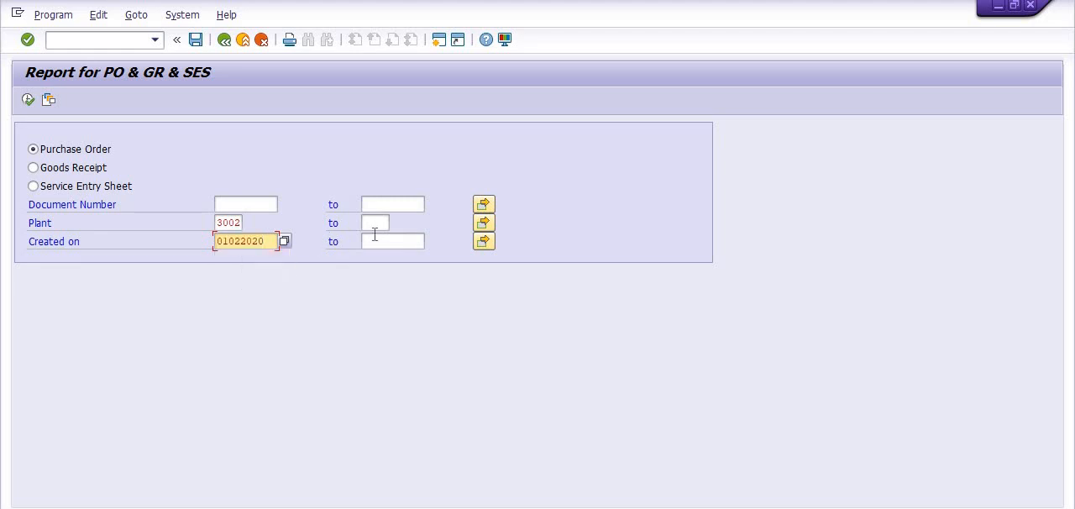
{"action": "left_click", "coordinate": [375, 238]}
{"action": "type", "text": "31"}
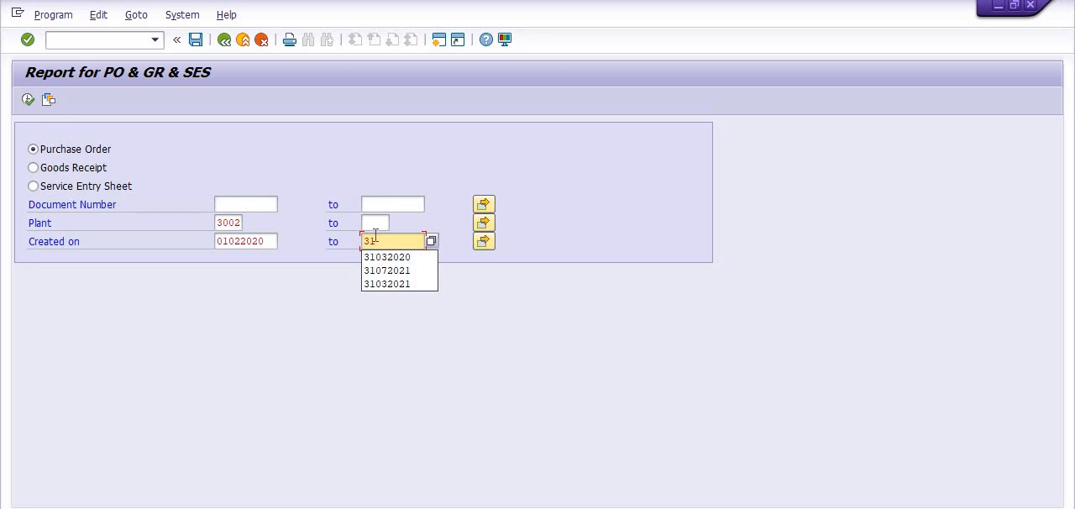
{"action": "left_click", "coordinate": [375, 257]}
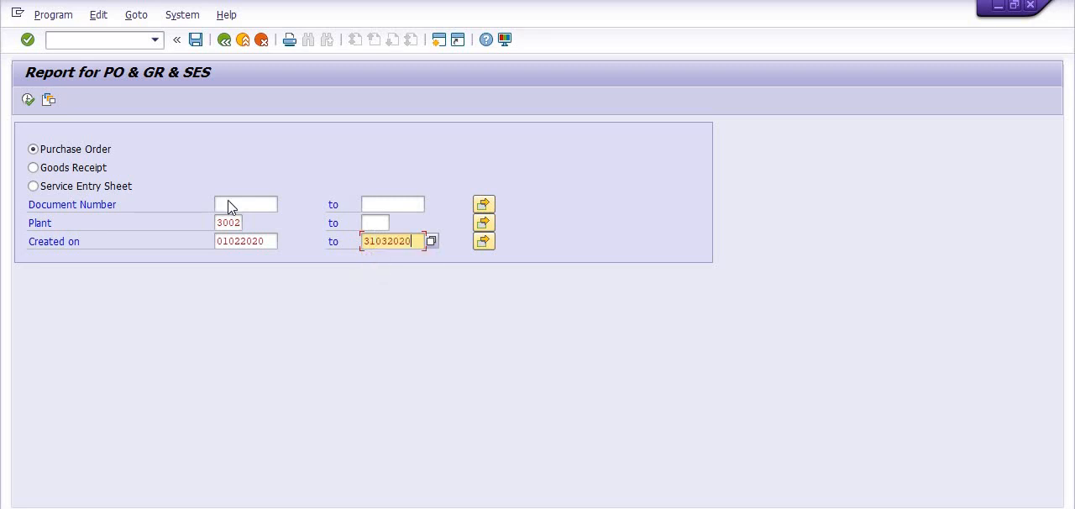
{"action": "left_click", "coordinate": [28, 101]}
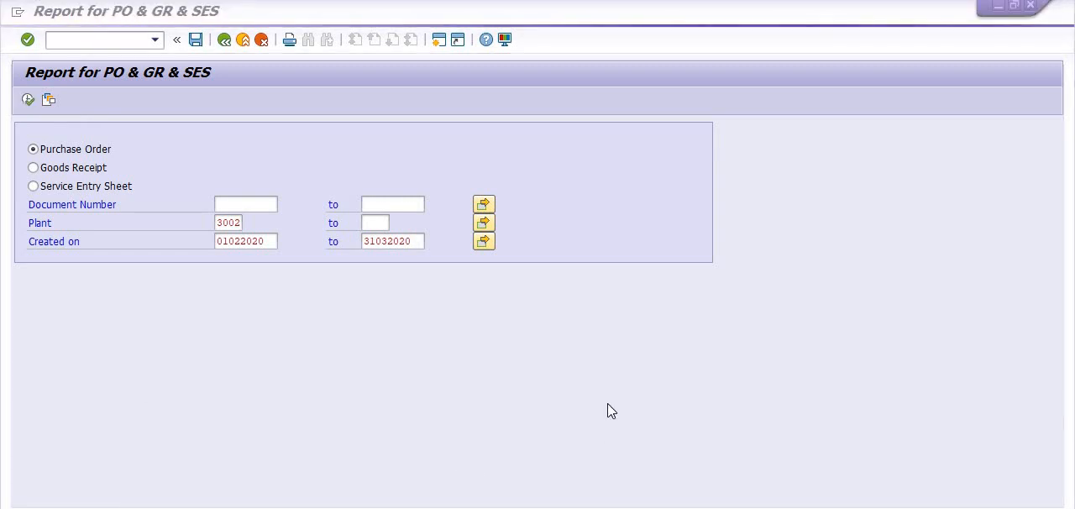
{"action": "left_click", "coordinate": [594, 466]}
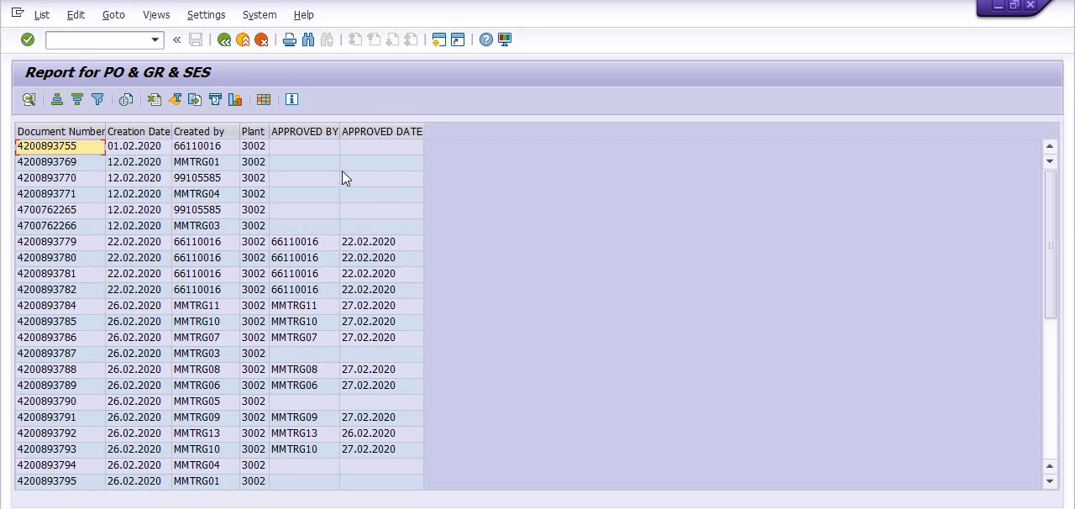
Examine the report list and the displayed columns in its layout settings, leaving the layout as it is
{"action": "mouse_move", "coordinate": [1050, 265]}
{"action": "left_mouse_down"}
{"action": "mouse_move", "coordinate": [1055, 410]}
{"action": "mouse_move", "coordinate": [1067, 257]}
{"action": "left_mouse_up"}
{"action": "left_click", "coordinate": [265, 104]}
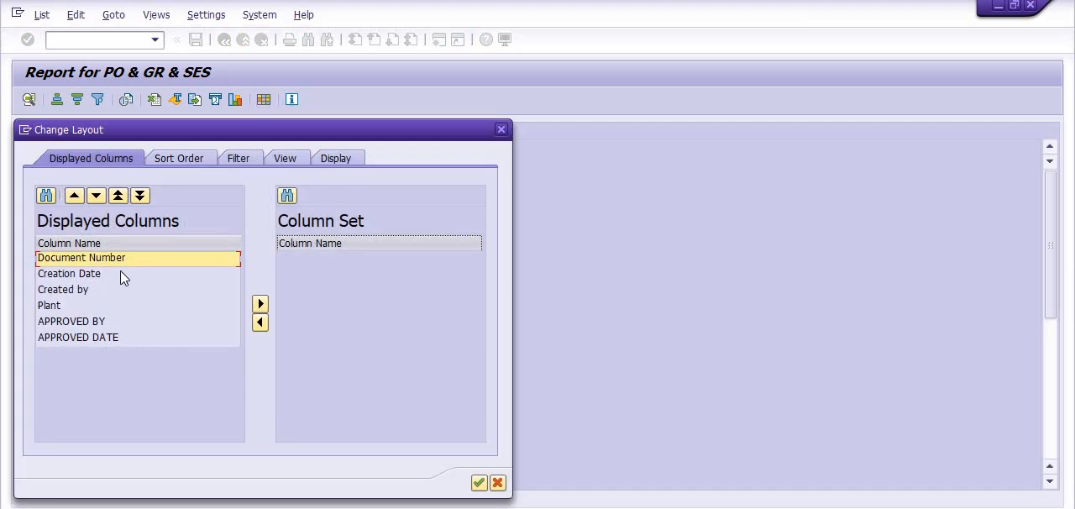
{"action": "left_click", "coordinate": [502, 129]}
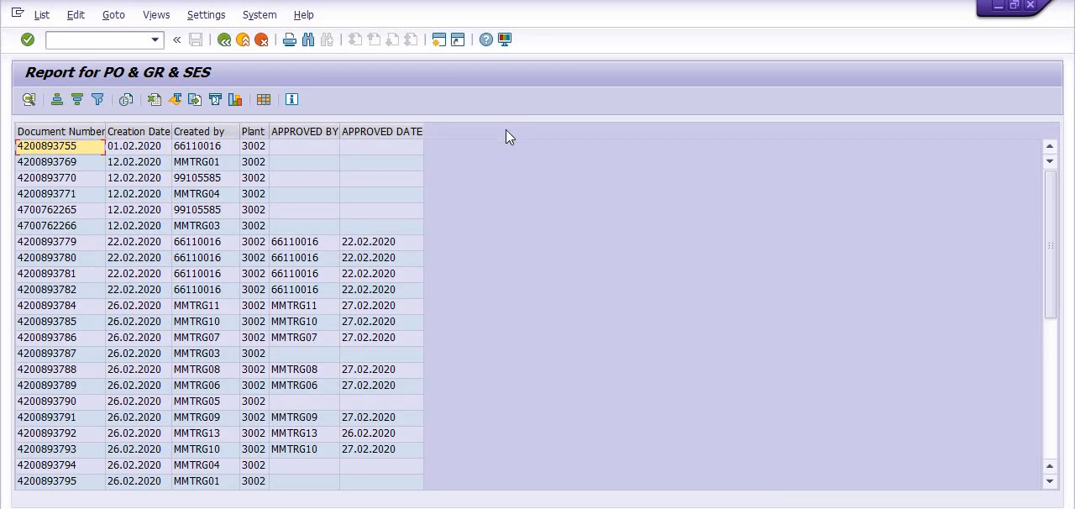
Sort the report by creation date in descending order and highlight the approved date column
{"action": "left_click", "coordinate": [134, 131]}
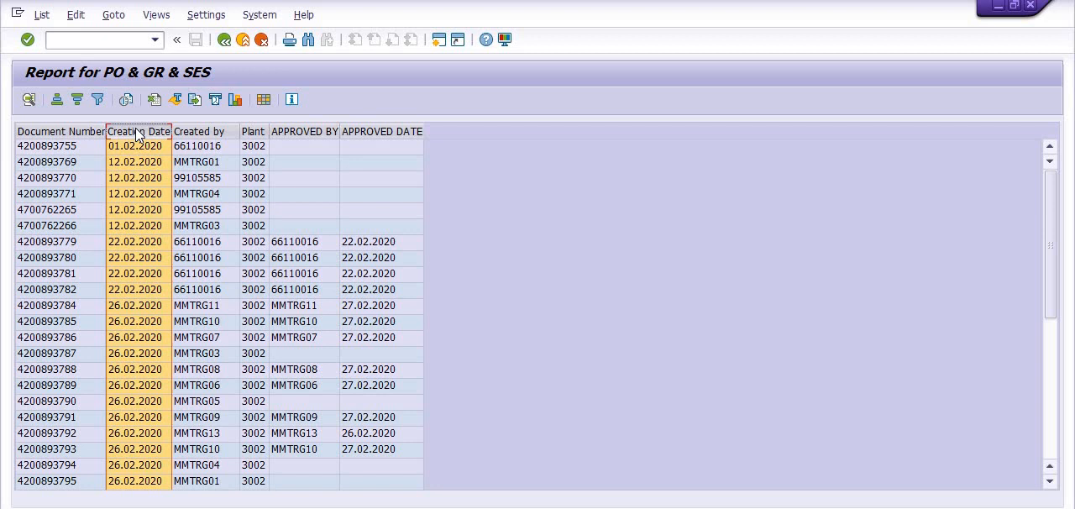
{"action": "left_click", "coordinate": [78, 100]}
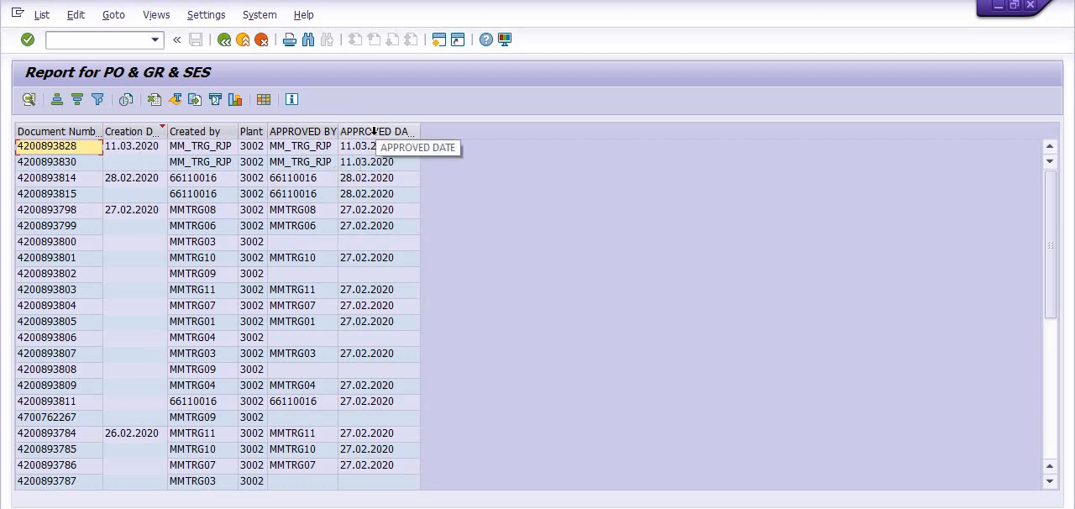
{"action": "left_click", "coordinate": [374, 131]}
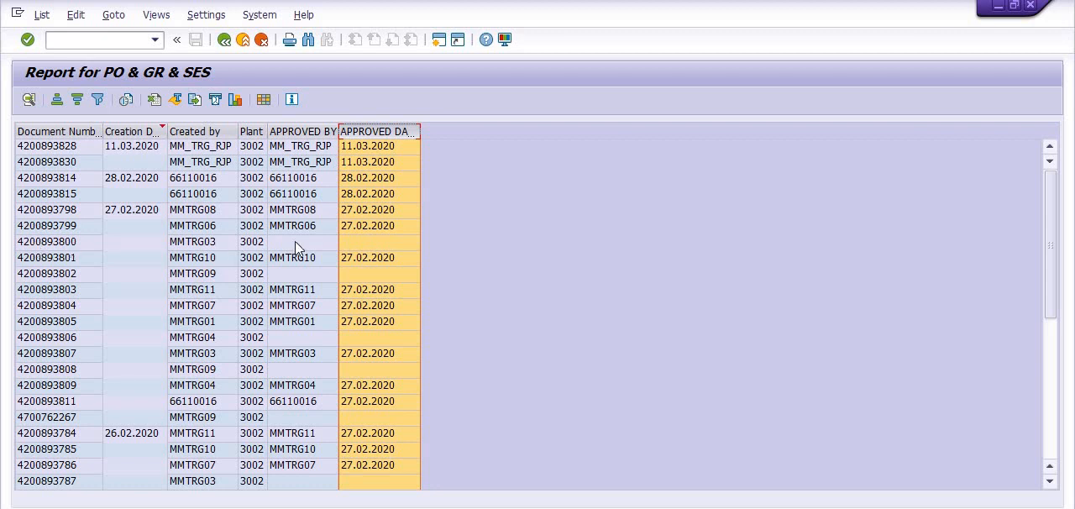
View the details of the first purchase order in the list without an approver, then close them
{"action": "left_click", "coordinate": [26, 245]}
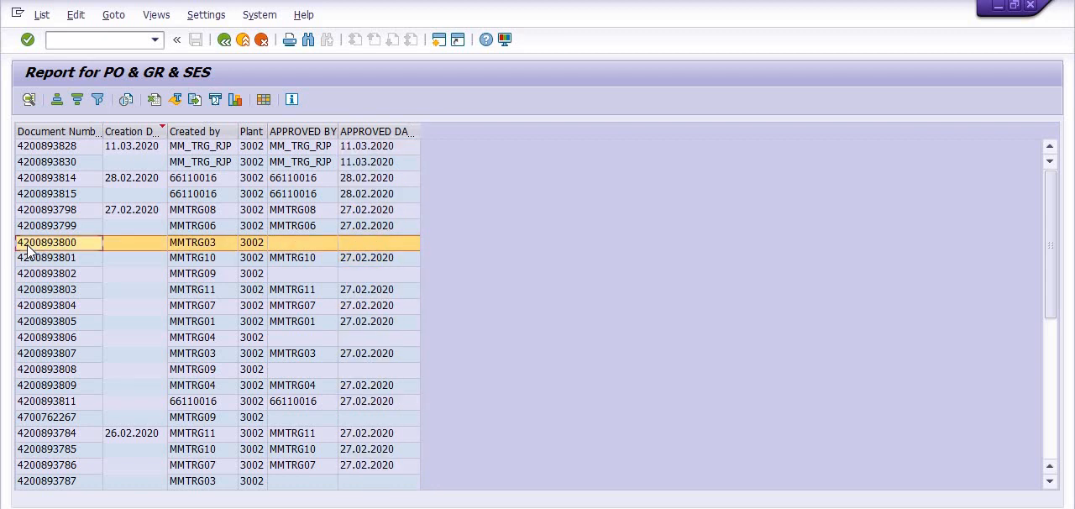
{"action": "left_click", "coordinate": [28, 100]}
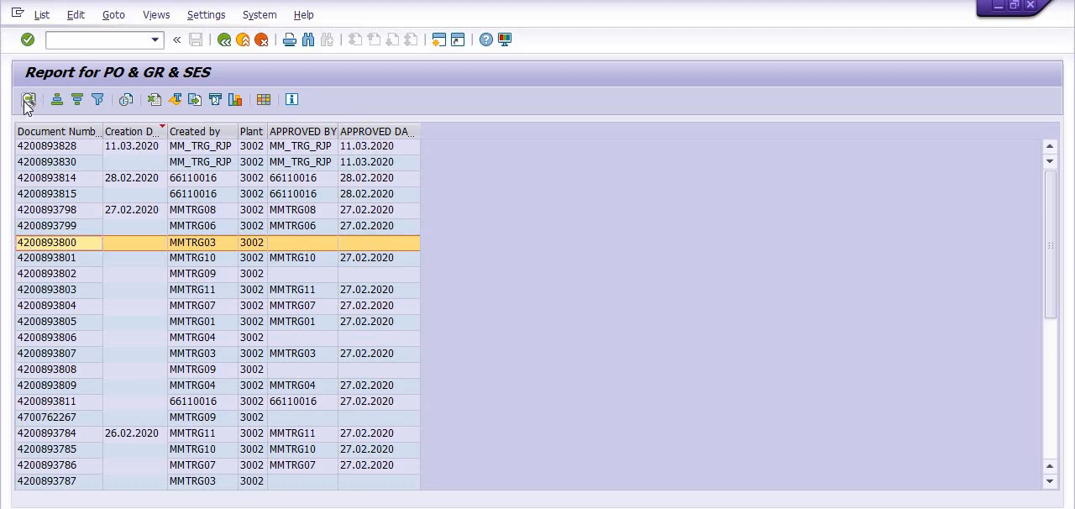
{"action": "left_click", "coordinate": [502, 428]}
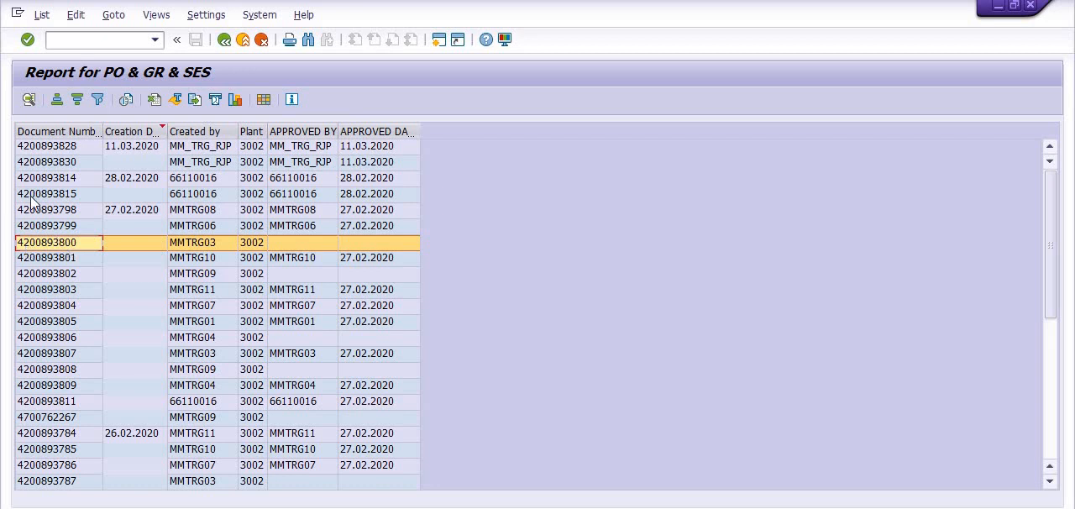
{"action": "left_click", "coordinate": [29, 100]}
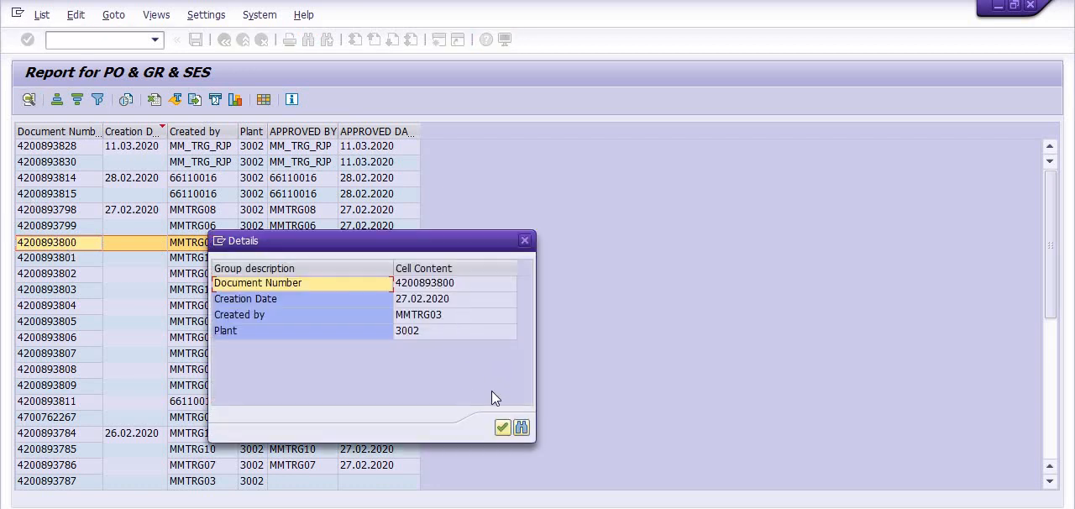
{"action": "left_click", "coordinate": [420, 284]}
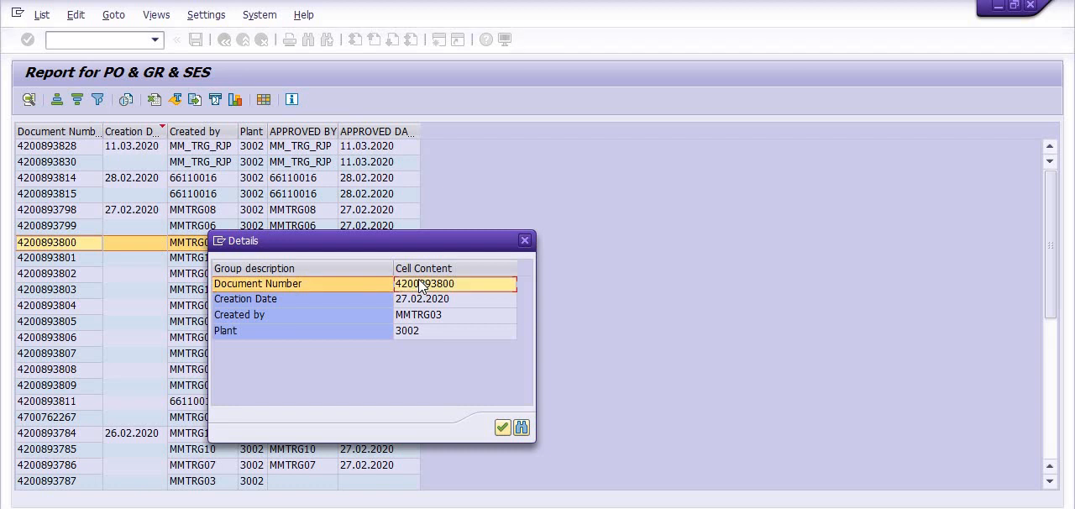
{"action": "left_click", "coordinate": [524, 242]}
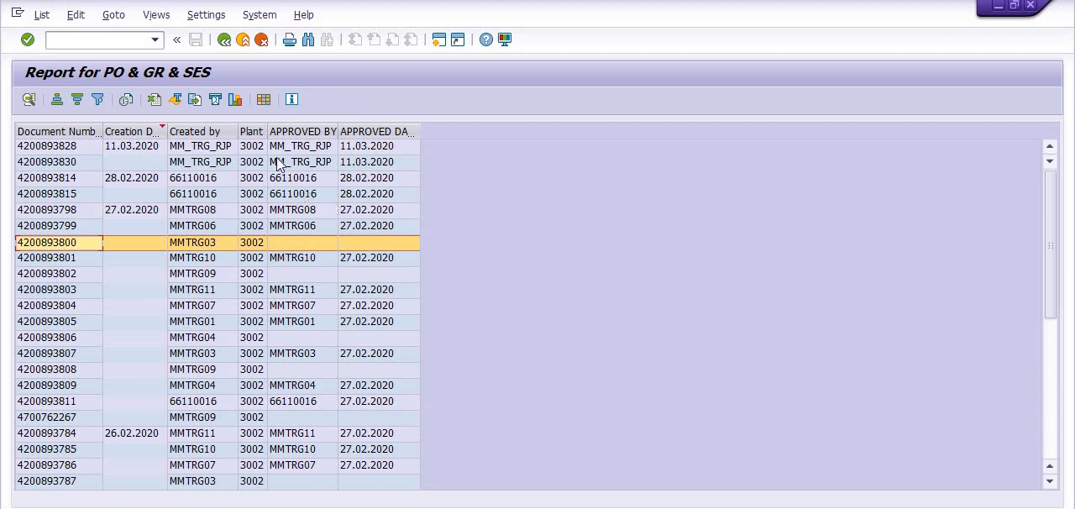
Switch to the Notepad notes on the ZMM_004 procedure and move their window over the report list
{"action": "left_click", "coordinate": [556, 508]}
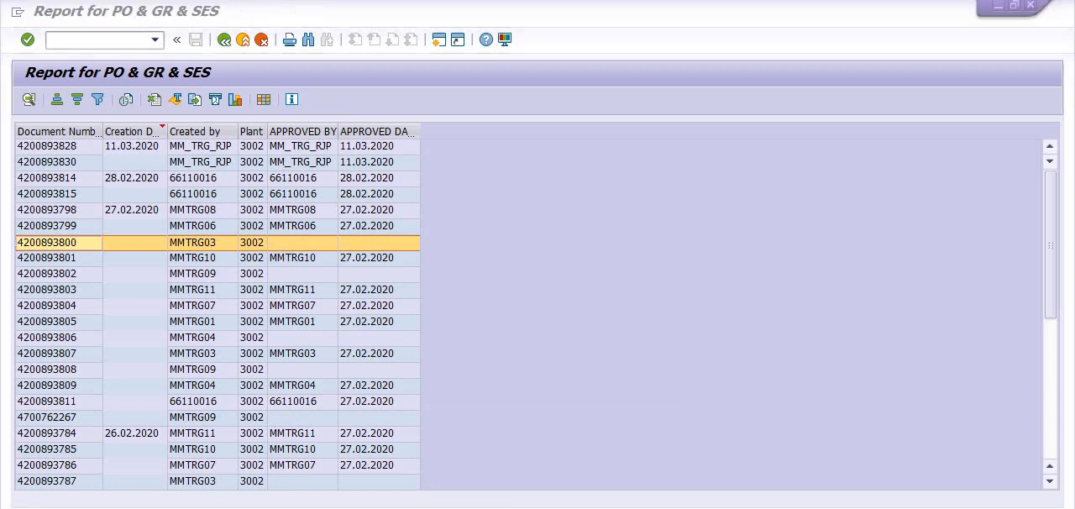
{"action": "left_click", "coordinate": [622, 466]}
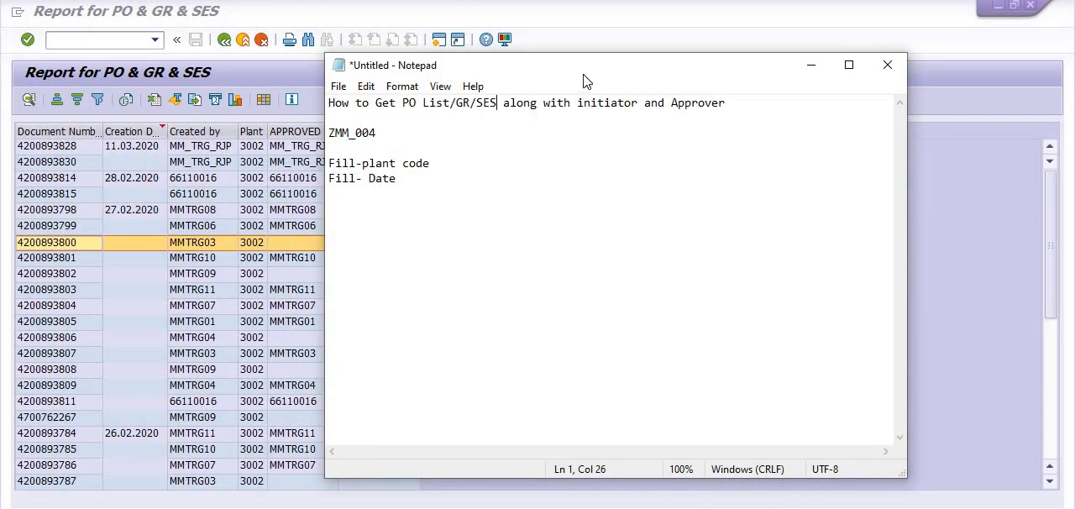
{"action": "left_click_drag", "start_coordinate": [504, 73], "coordinate": [267, 67]}
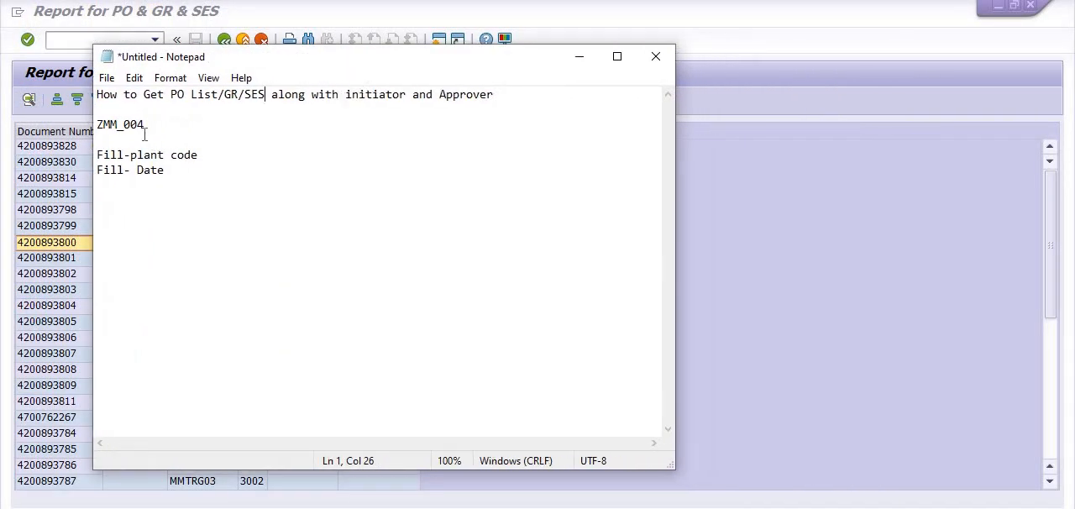